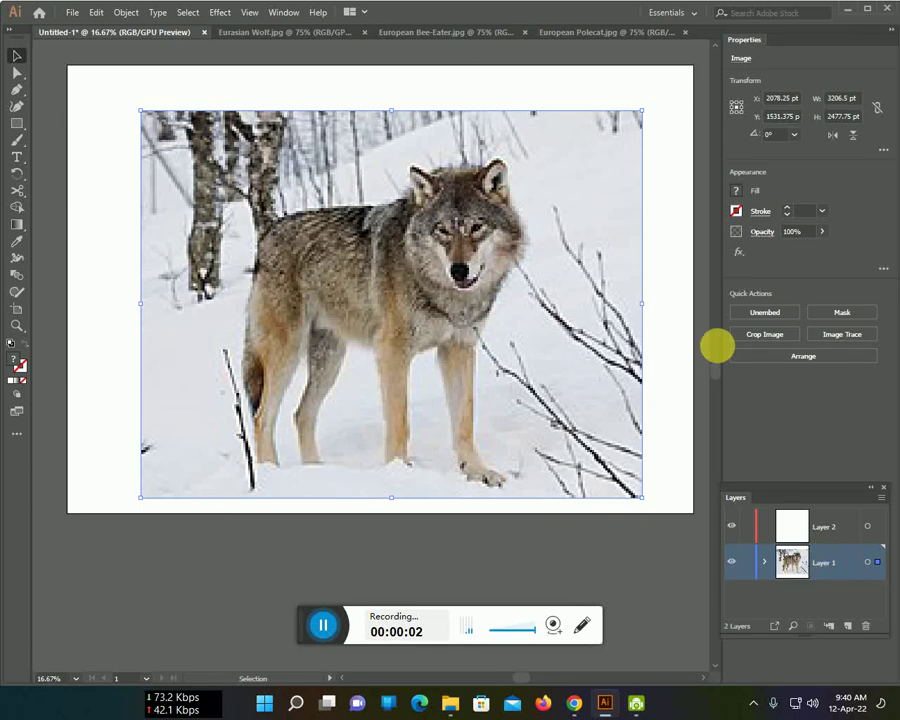
Fade the wolf photo to 47% opacity, lock Layer 1 and select Layer 2
click(822, 231)
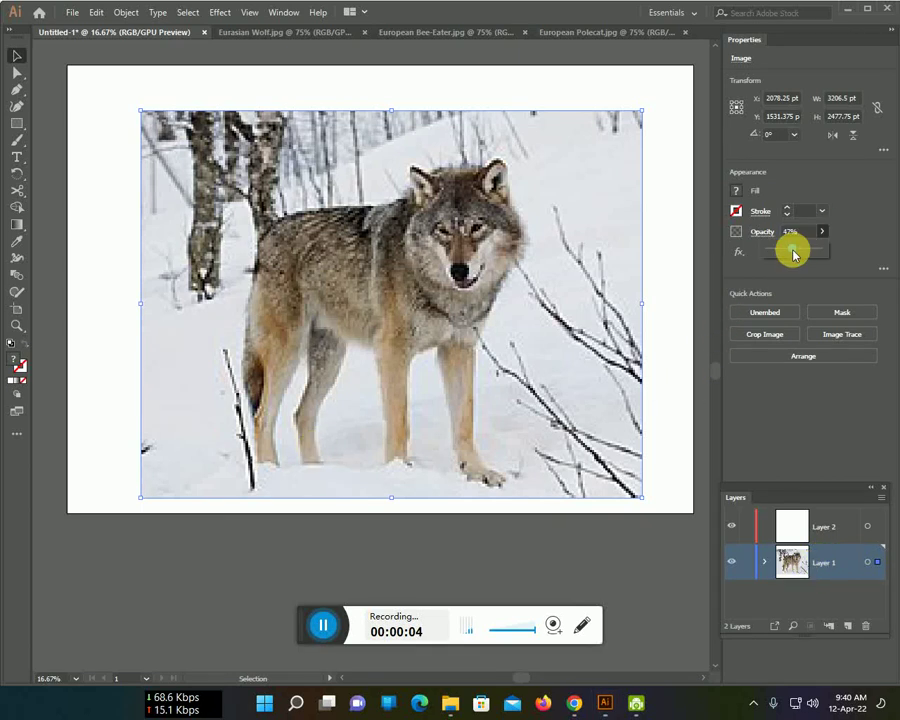
drag(800, 247, 792, 248)
click(736, 211)
click(809, 257)
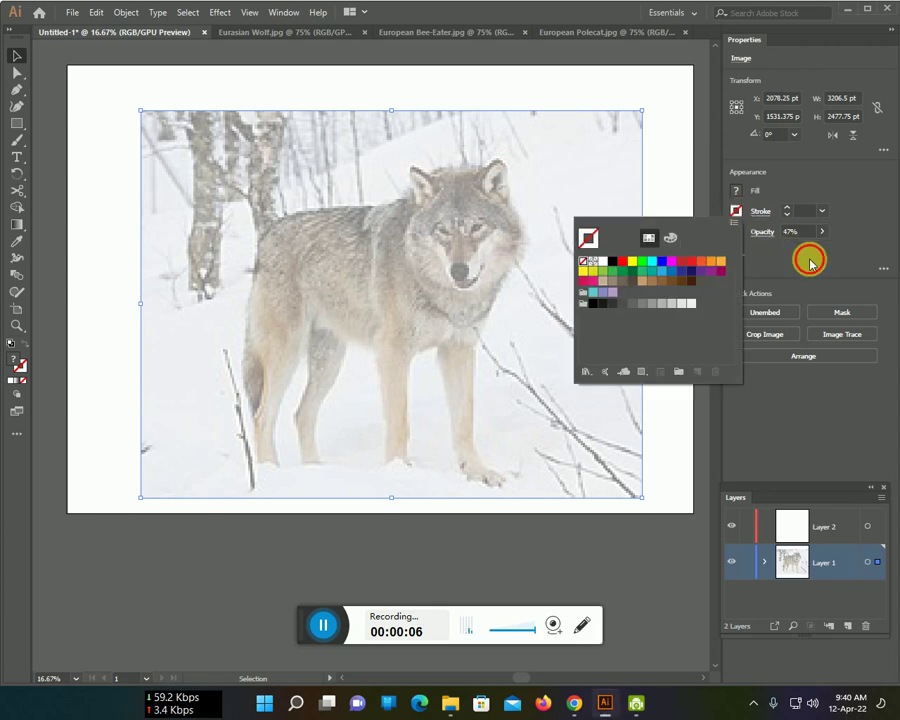
click(746, 562)
click(804, 522)
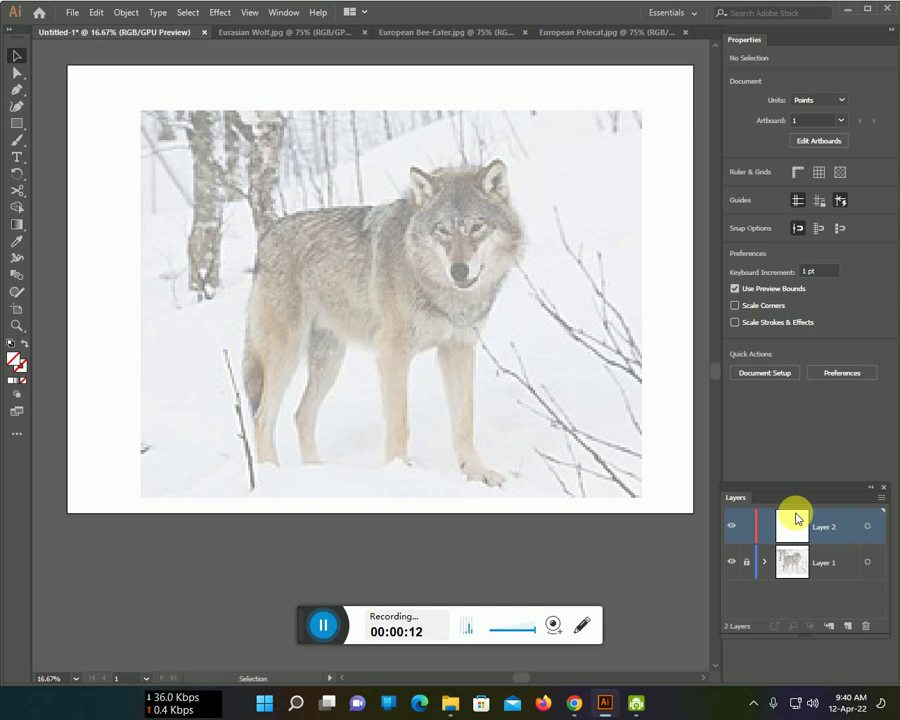
Switch to the Paintbrush and raise its stroke opacity to 100%
key(b)
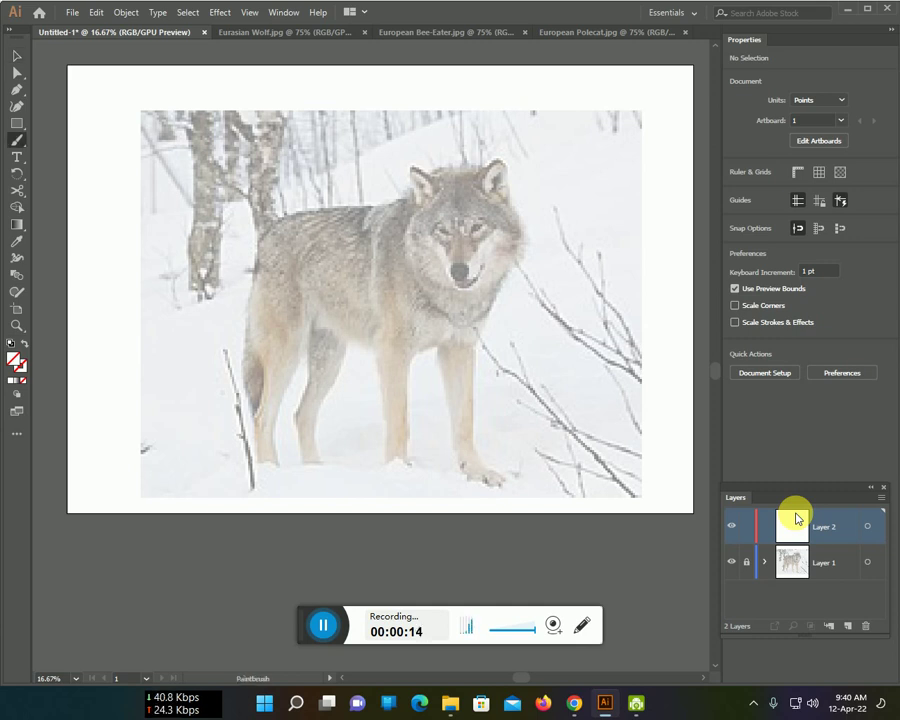
click(822, 234)
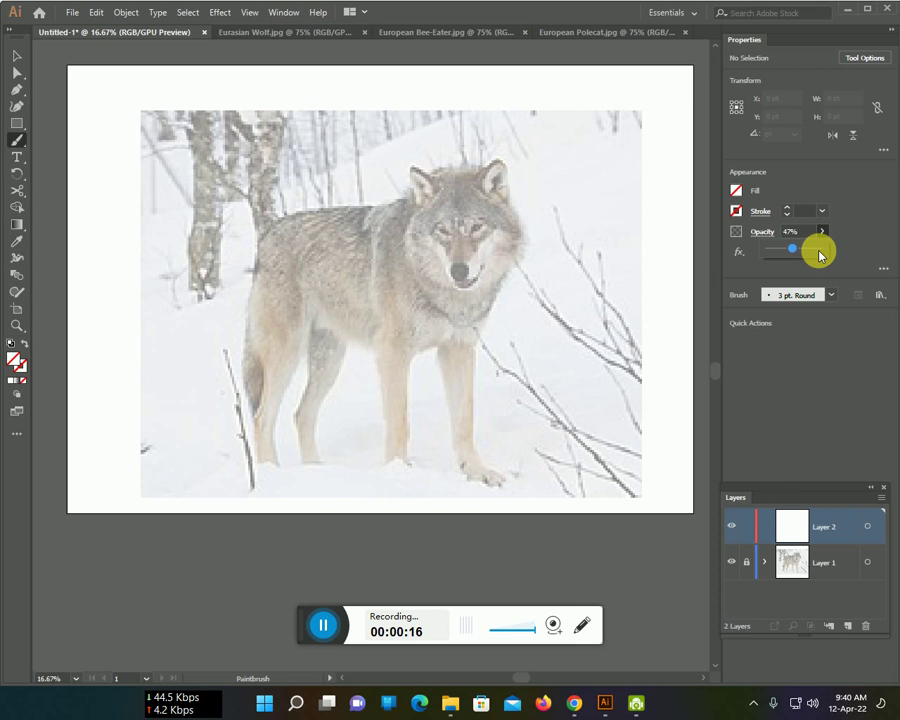
drag(818, 250, 856, 258)
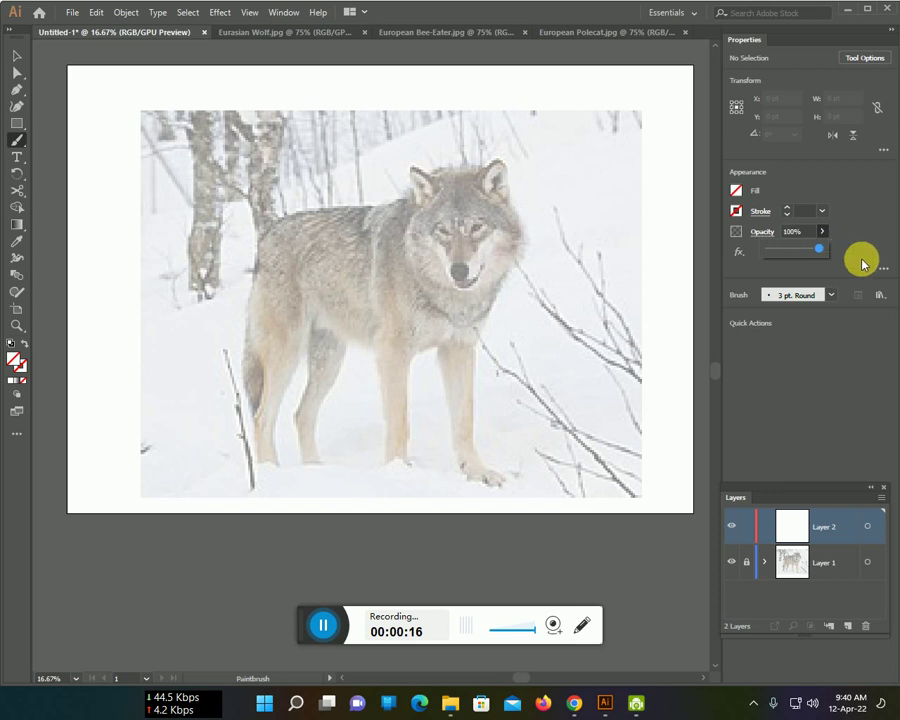
Set the brush stroke colour to black from the Stroke swatches
click(736, 211)
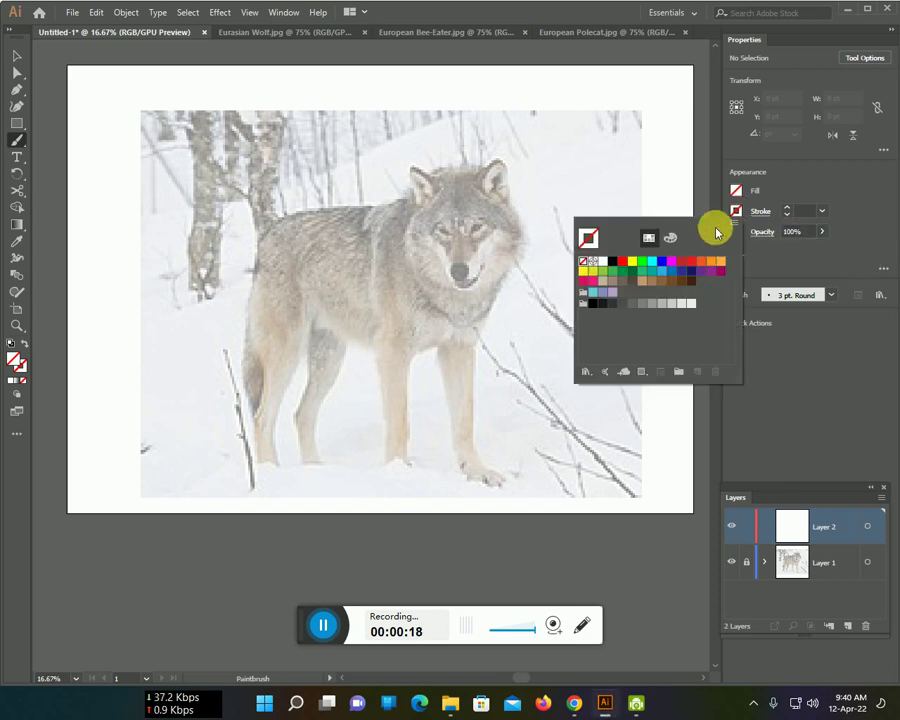
click(627, 535)
scroll(492, 474, up, 1)
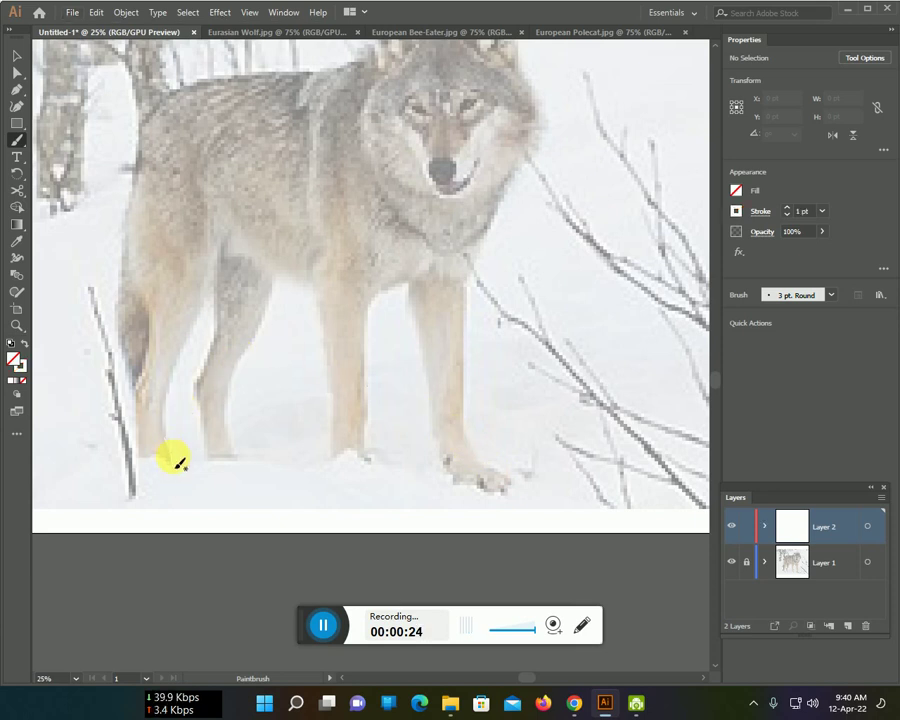
click(736, 211)
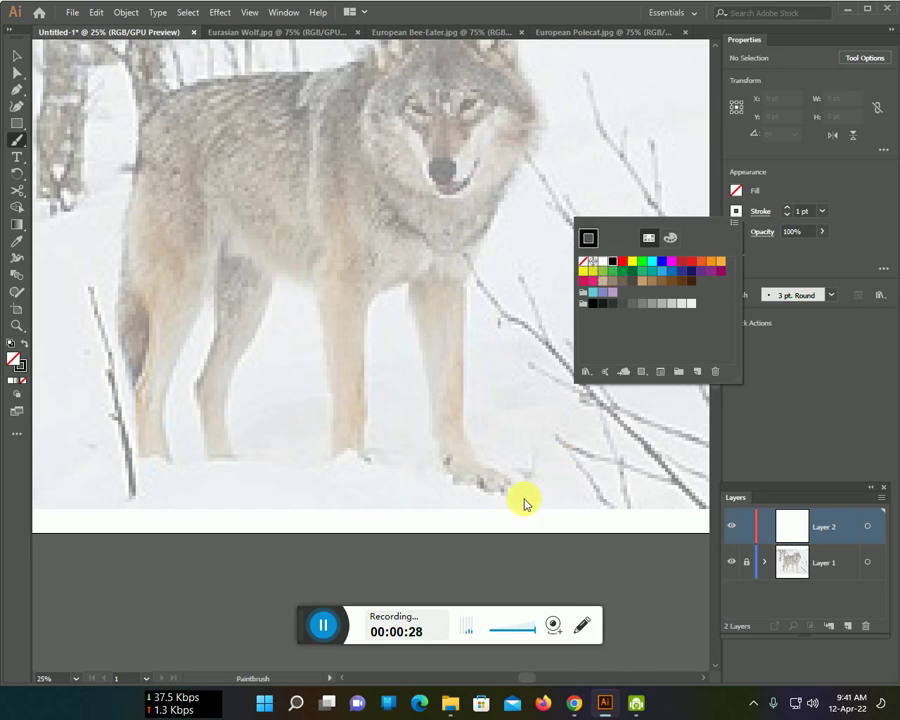
click(215, 488)
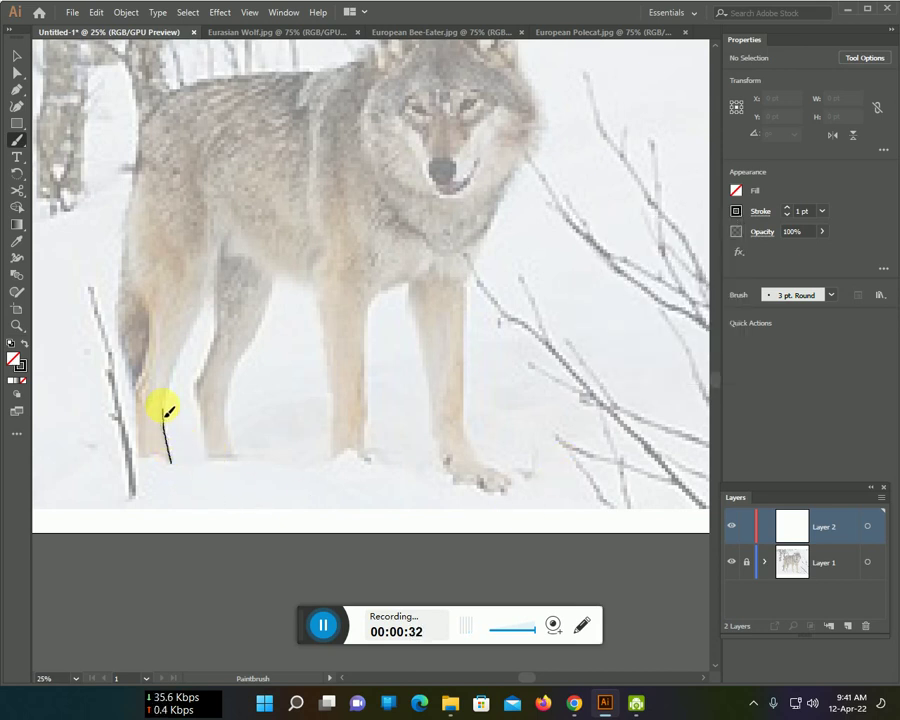
Trace the back and front edges of the hind leg, undoing one bad curve
drag(185, 388, 180, 386)
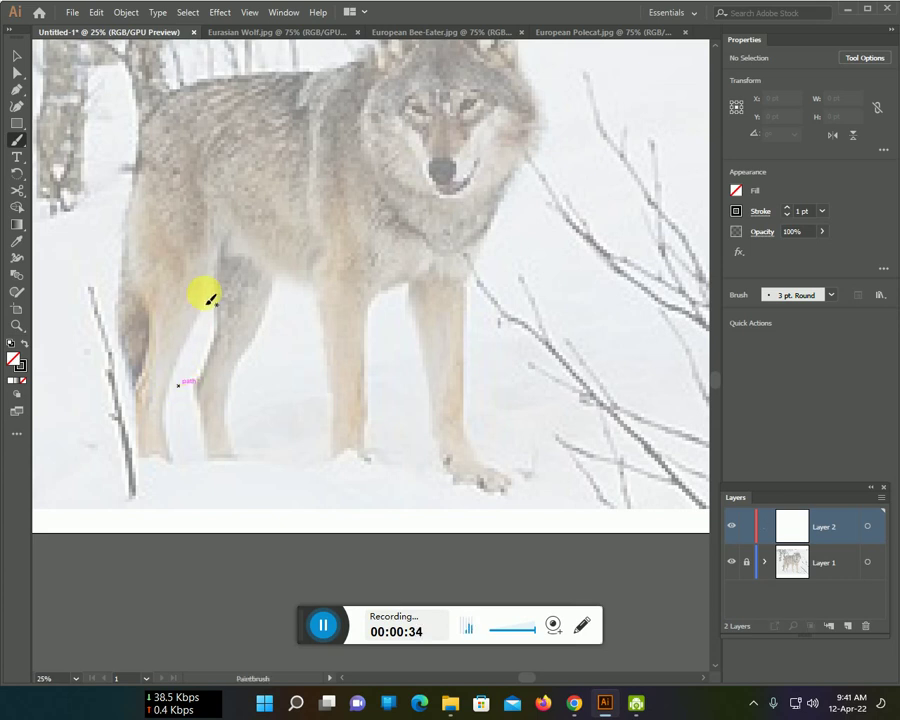
drag(222, 245, 170, 372)
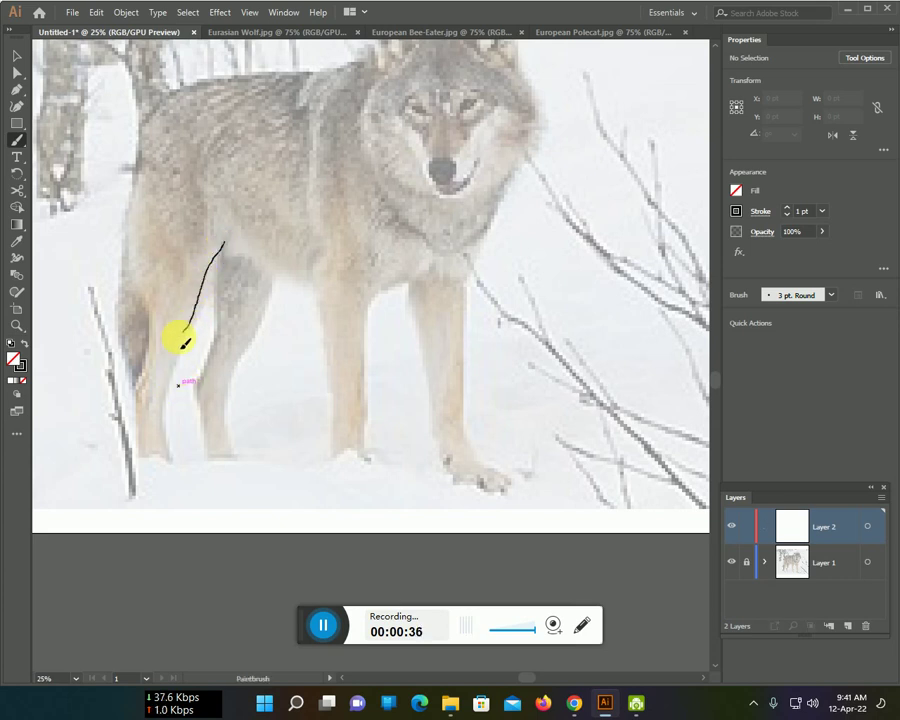
key(ctrl+z)
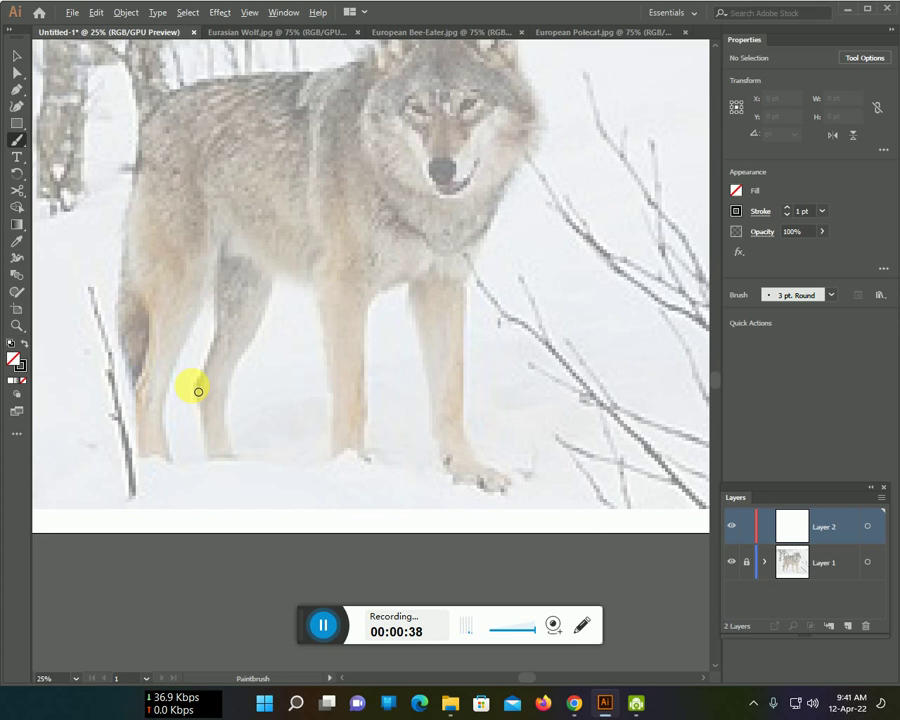
alt+scroll(190, 386, up, 2)
mouse_move(255, 108)
mouse_down()
mouse_move(216, 234)
mouse_move(141, 415)
mouse_move(157, 535)
mouse_up()
mouse_move(236, 170)
mouse_down()
mouse_move(236, 256)
mouse_move(199, 403)
mouse_move(228, 538)
mouse_up()
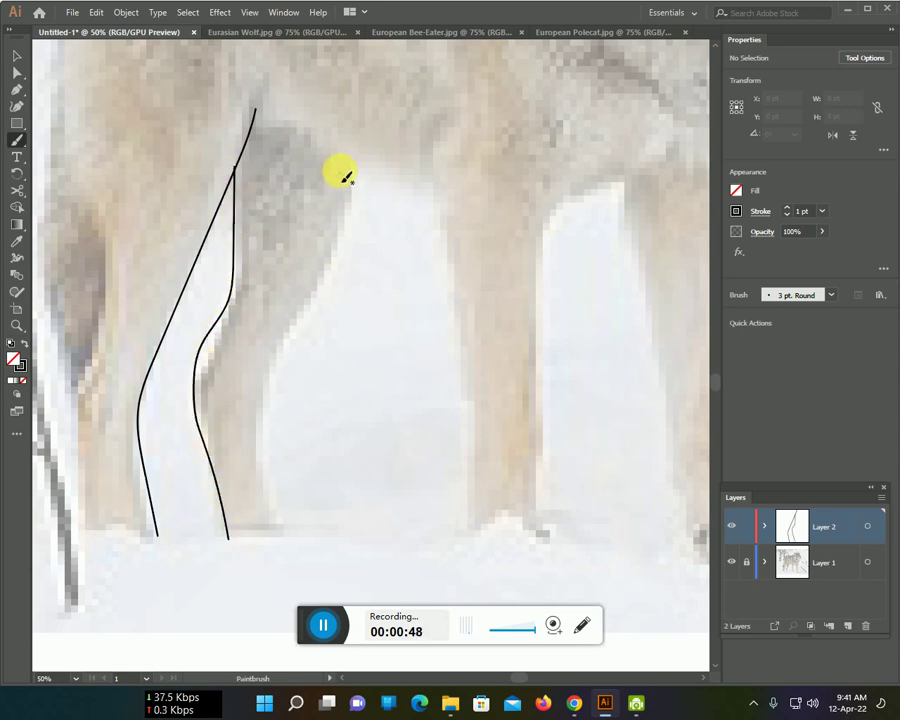
Draw the belly line and outline the next leg and both front legs
mouse_move(256, 111)
mouse_down()
mouse_move(384, 190)
mouse_move(430, 203)
mouse_up()
mouse_move(356, 178)
mouse_down()
mouse_move(346, 275)
mouse_move(285, 358)
mouse_up()
drag(270, 404, 268, 461)
drag(288, 528, 291, 540)
mouse_move(445, 130)
mouse_down()
mouse_move(432, 207)
mouse_move(464, 522)
mouse_up()
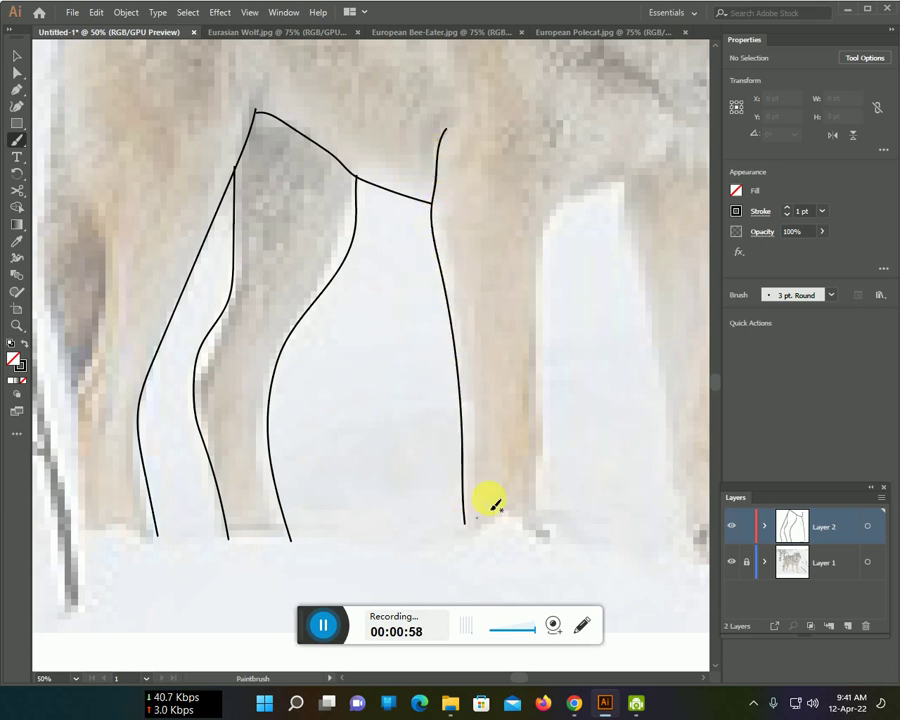
mouse_move(621, 183)
mouse_down()
mouse_move(552, 216)
mouse_move(538, 331)
mouse_move(540, 510)
mouse_up()
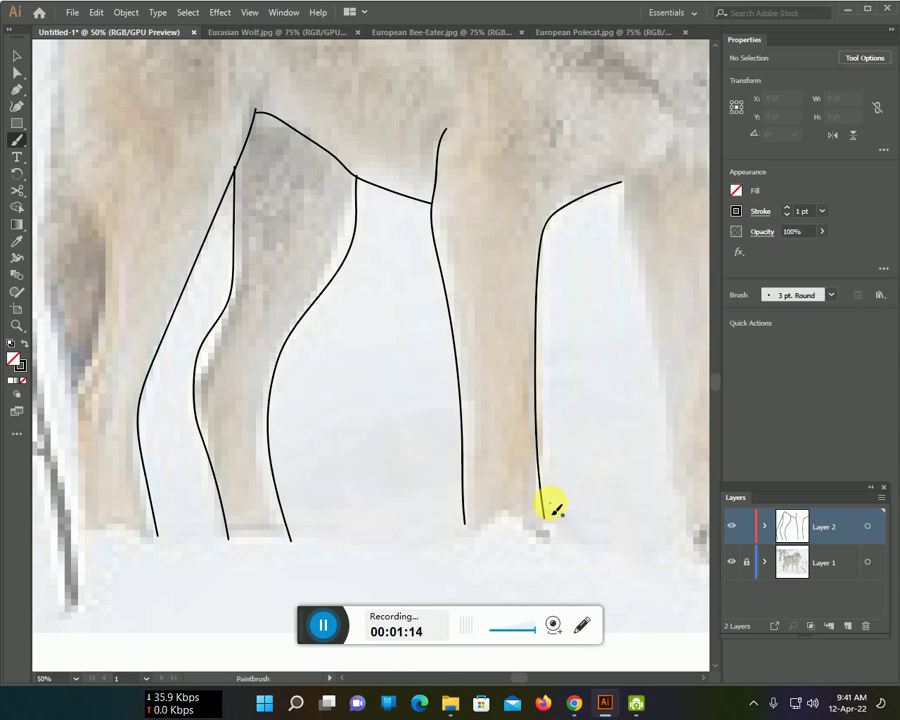
key(ctrl+minus)
key(ctrl+minus)
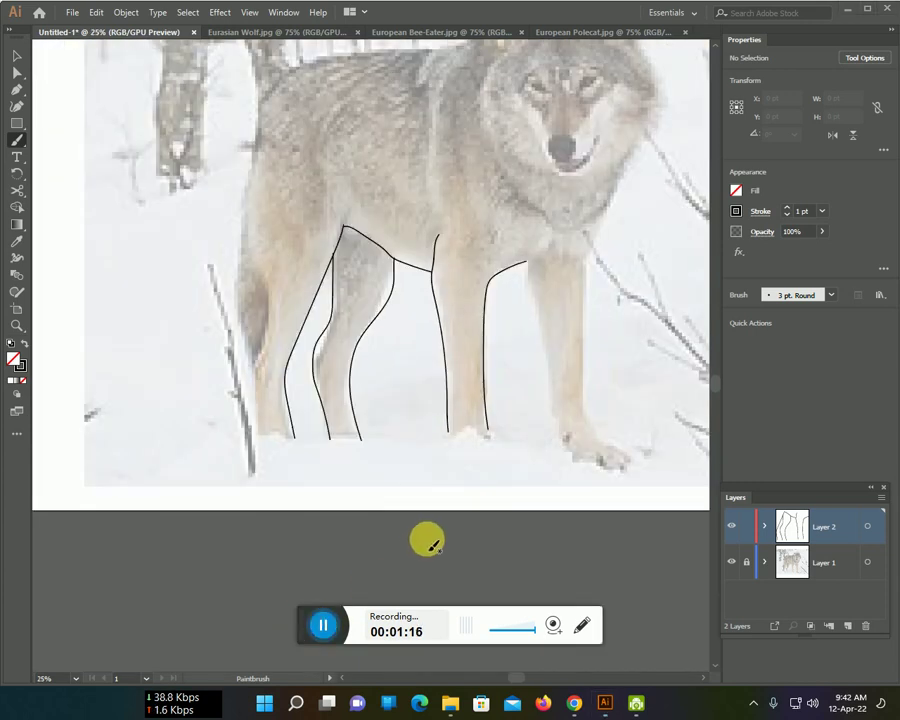
Extend the front leg line down and trace around the paw
scroll(440, 530, up, 2)
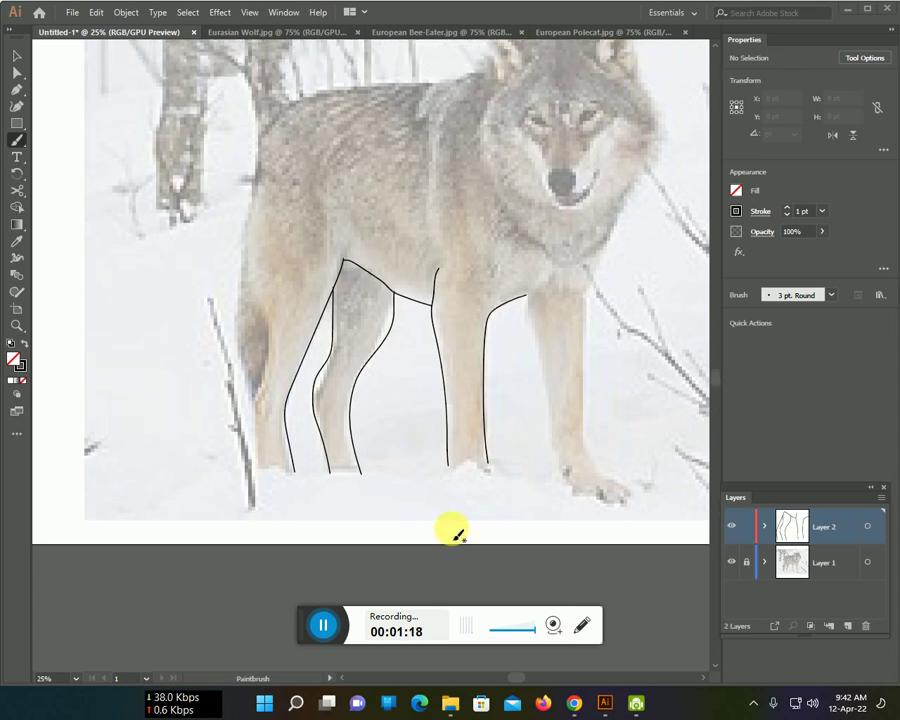
scroll(460, 500, up, 2)
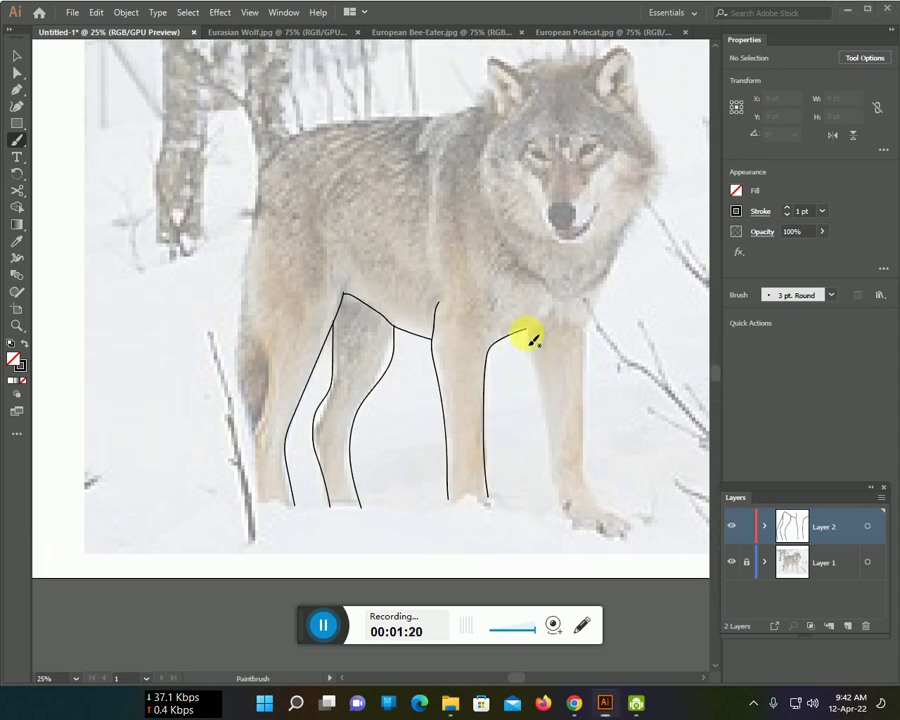
drag(527, 337, 541, 402)
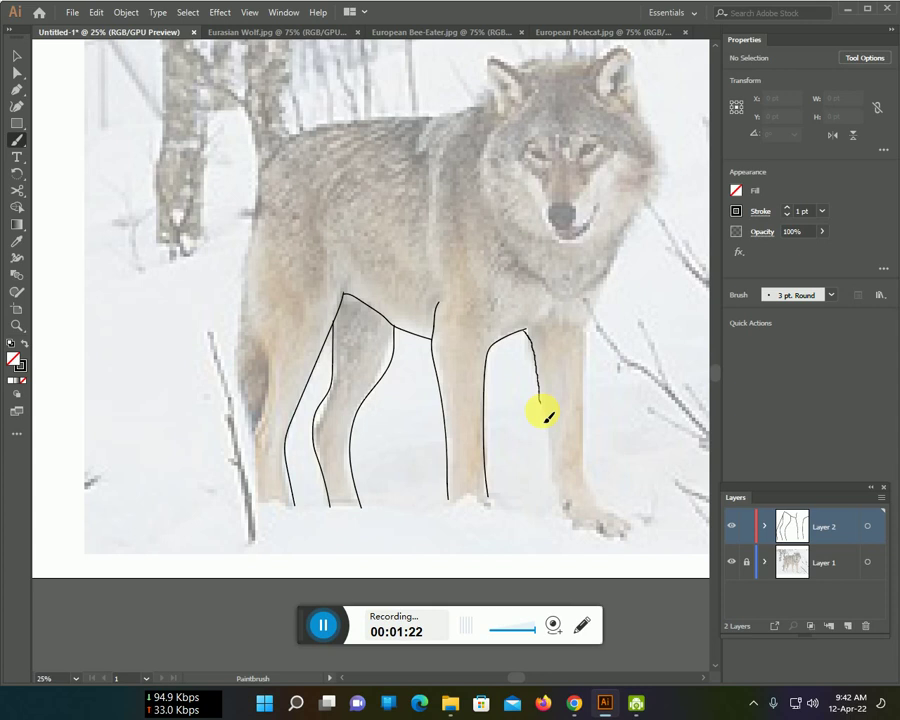
drag(551, 464, 559, 504)
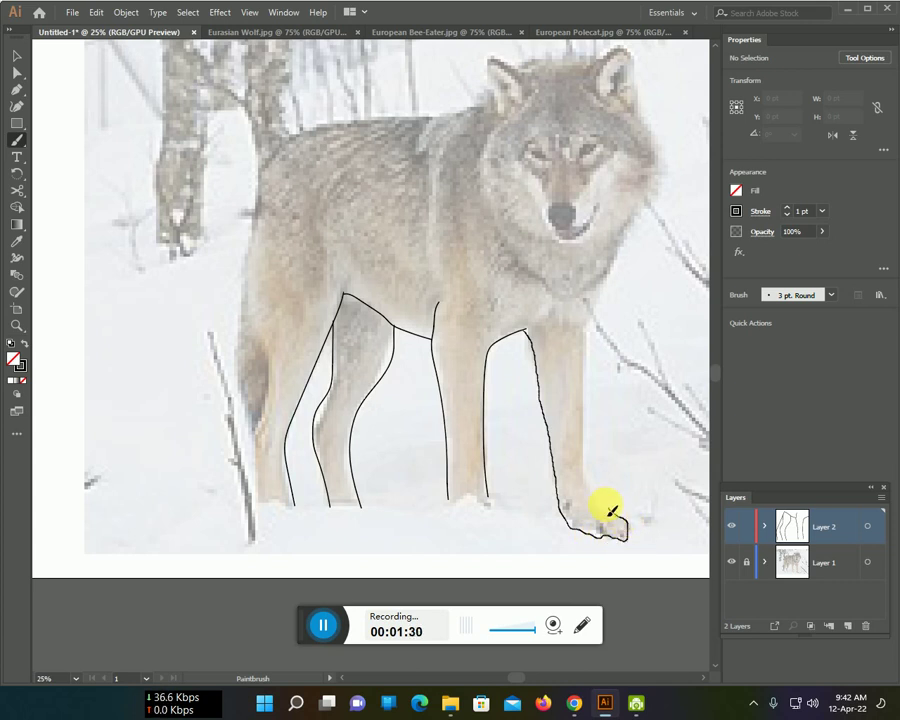
mouse_move(597, 496)
mouse_down()
mouse_move(584, 456)
mouse_move(588, 328)
mouse_up()
Outline the neck, ear, top of the head and the wolf's back
mouse_move(524, 331)
mouse_down()
mouse_move(583, 327)
mouse_move(645, 203)
mouse_move(660, 145)
mouse_move(638, 108)
mouse_move(636, 62)
mouse_move(597, 66)
mouse_move(584, 84)
mouse_move(640, 100)
mouse_up()
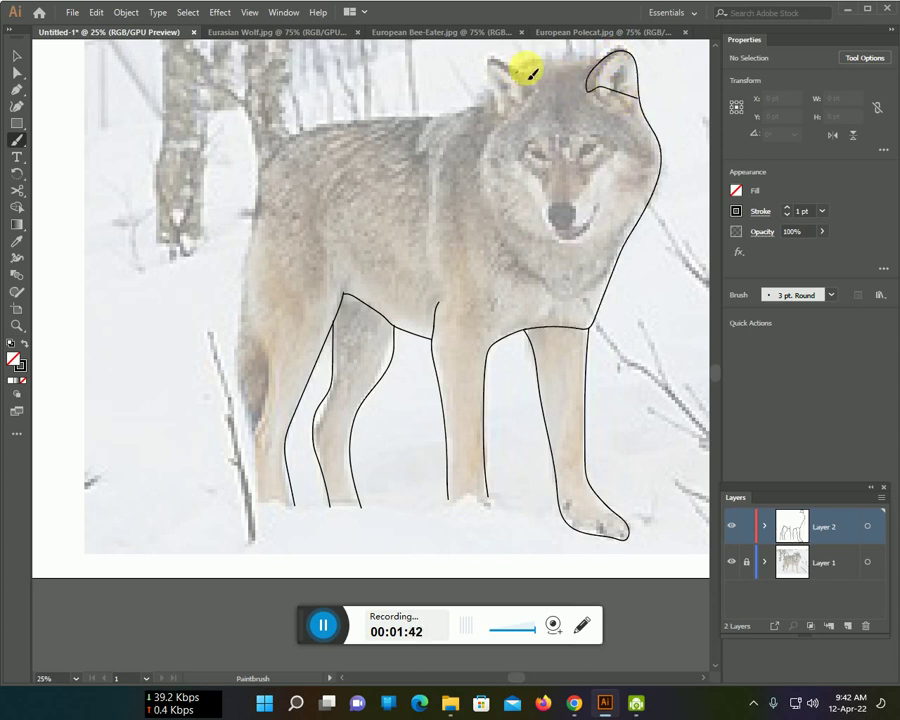
drag(518, 72, 595, 64)
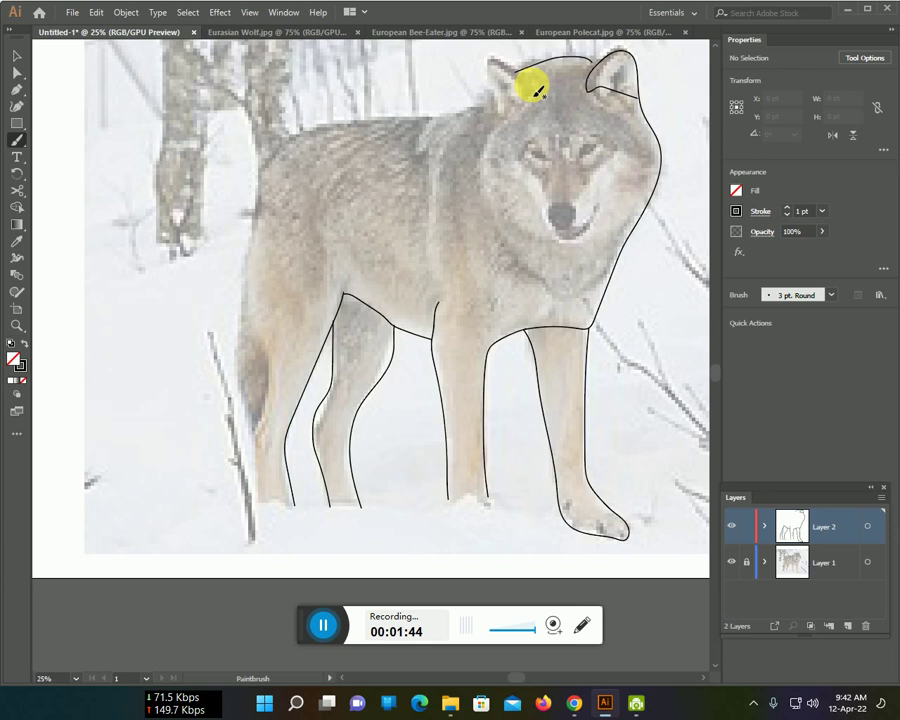
mouse_move(521, 79)
mouse_down()
mouse_move(503, 66)
mouse_move(494, 84)
mouse_move(502, 104)
mouse_move(514, 88)
mouse_move(537, 90)
mouse_up()
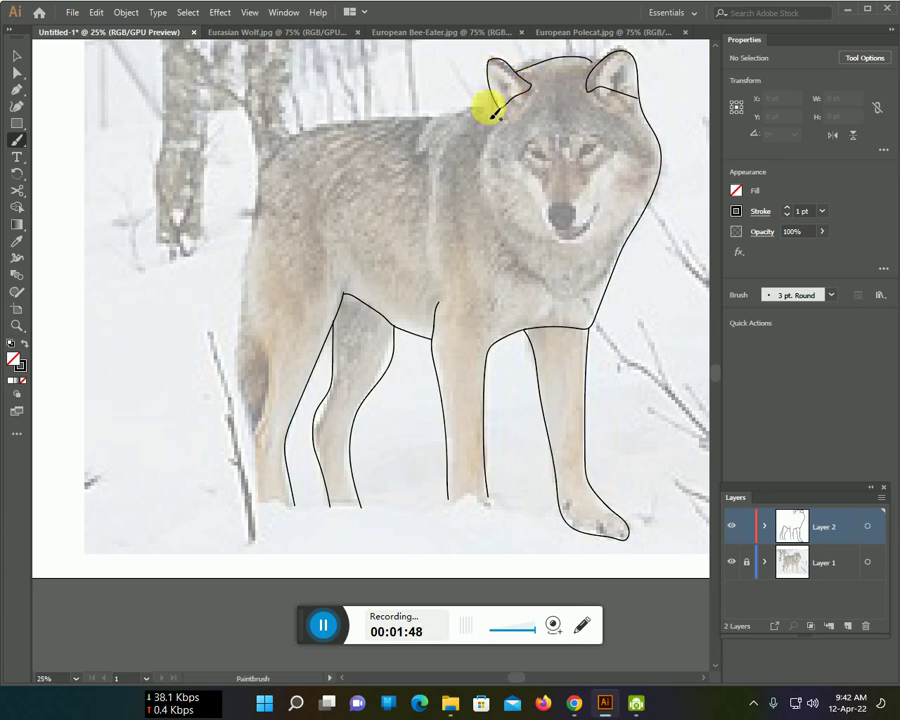
mouse_move(479, 110)
mouse_down()
mouse_move(324, 130)
mouse_move(263, 171)
mouse_move(243, 307)
mouse_move(252, 443)
mouse_move(269, 400)
mouse_move(251, 270)
mouse_up()
scroll(276, 292, down, 3)
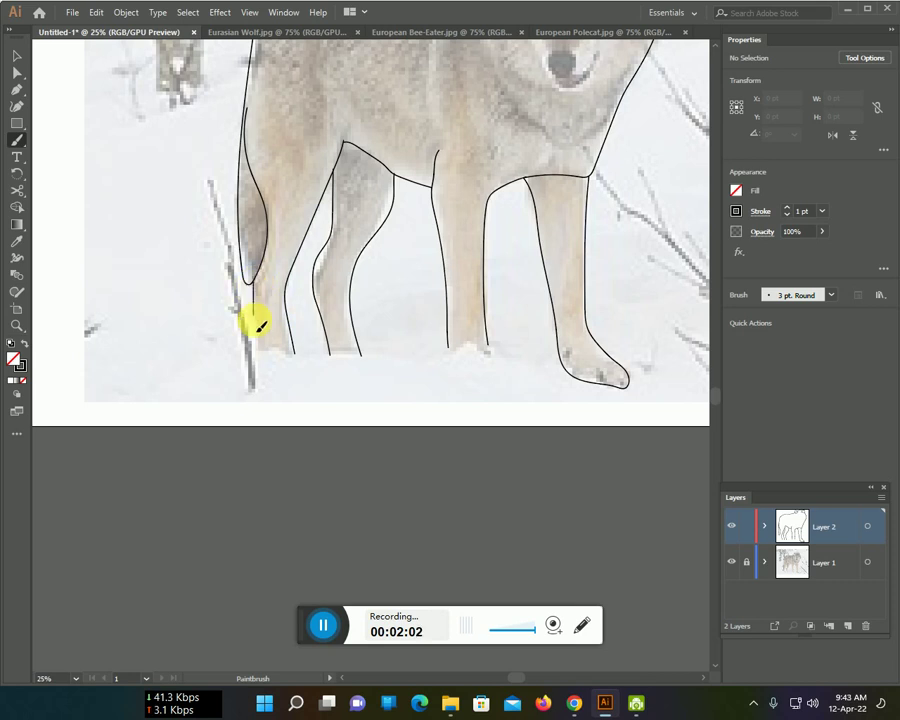
scroll(345, 378, up, 1)
scroll(422, 408, up, 1)
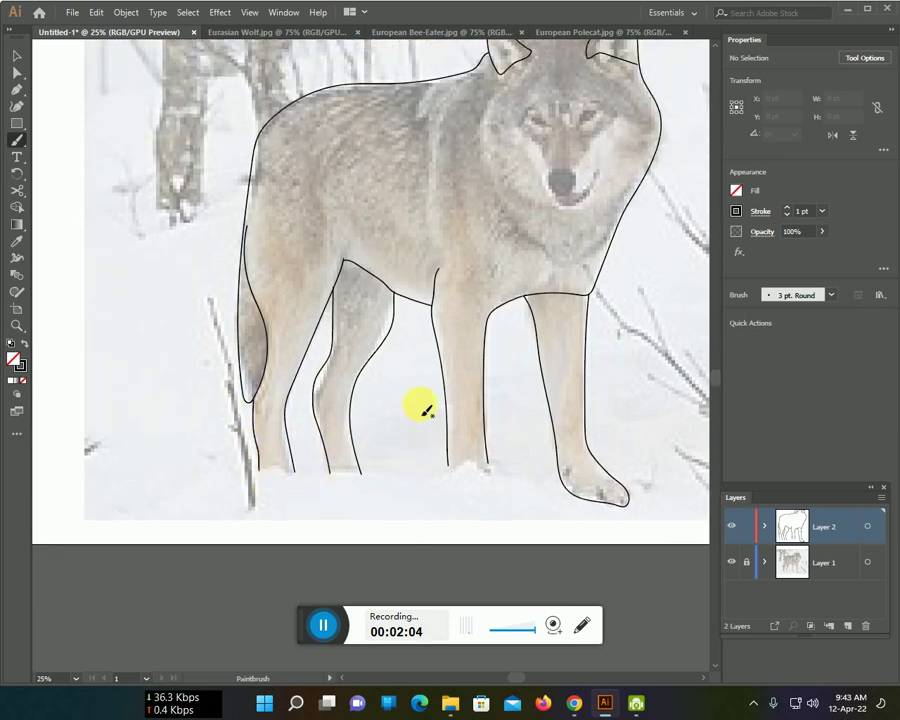
Draw the shoulder, chest and neck curves plus the mouth and chin lines
scroll(450, 422, up, 1)
drag(434, 165, 436, 280)
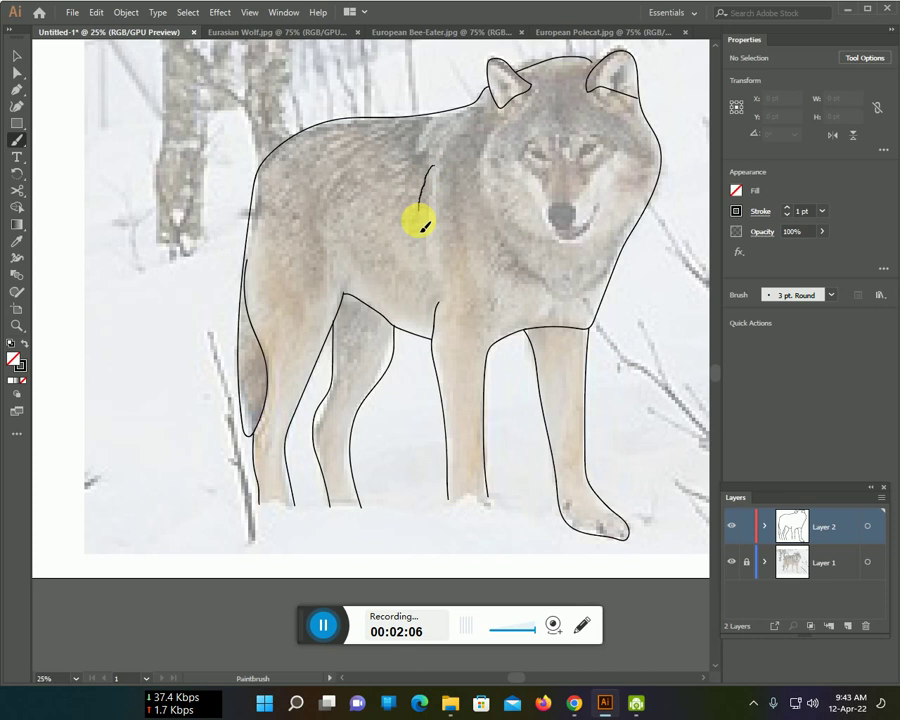
drag(488, 226, 591, 289)
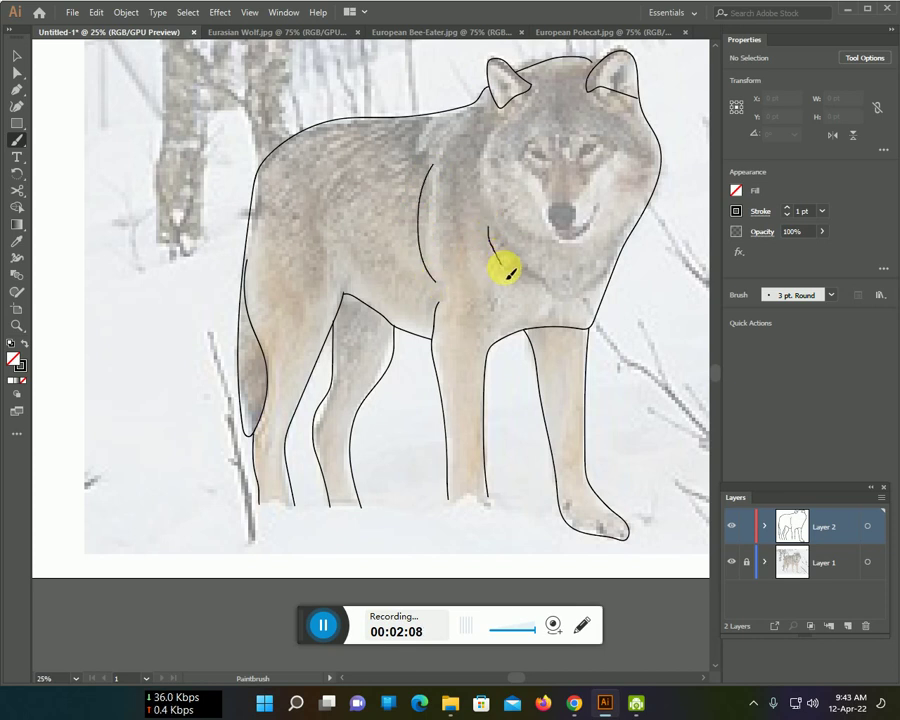
drag(508, 199, 565, 262)
drag(607, 200, 562, 244)
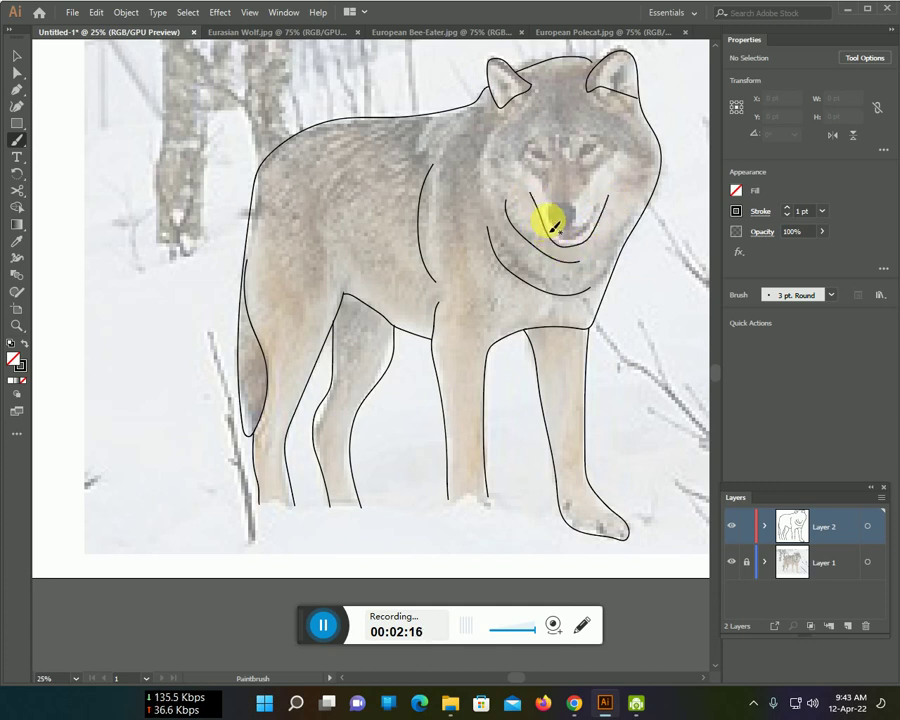
mouse_move(554, 221)
mouse_down()
mouse_move(570, 228)
mouse_move(557, 237)
mouse_up()
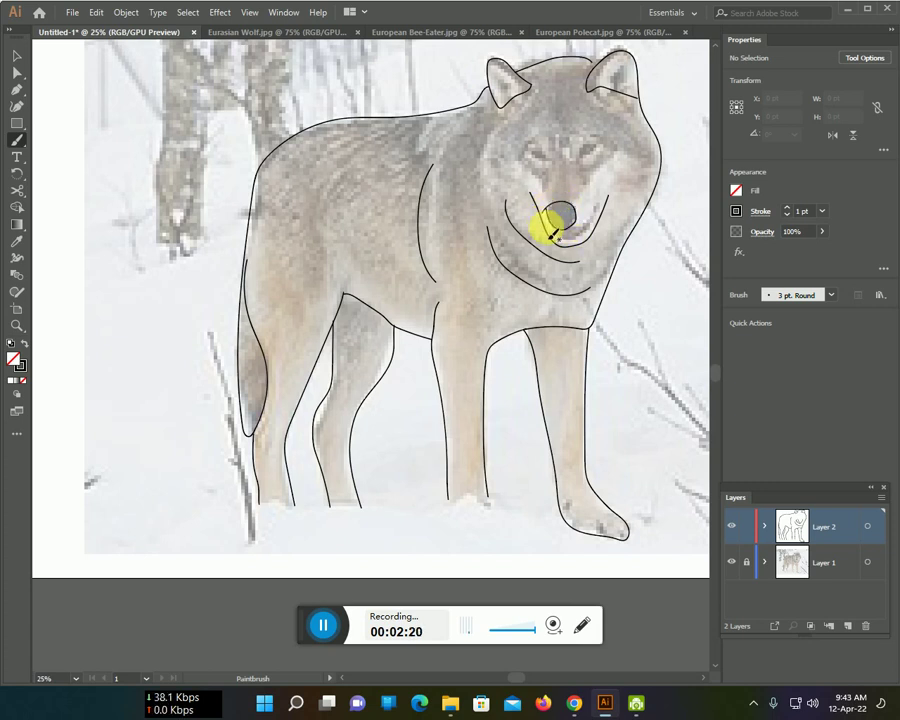
mouse_move(565, 239)
mouse_down()
mouse_move(596, 220)
mouse_move(562, 232)
mouse_up()
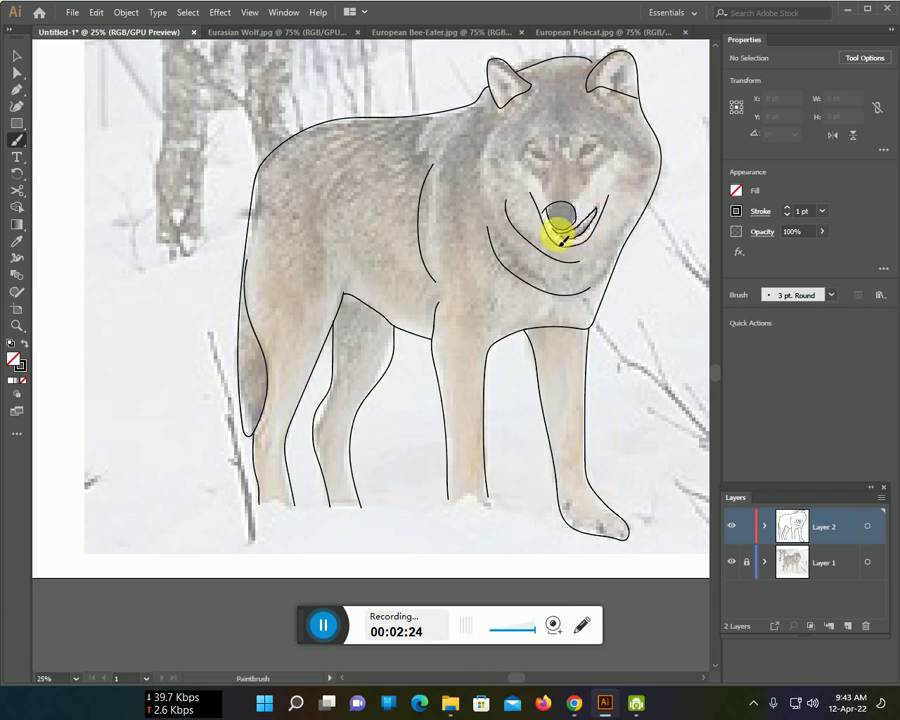
Add the eye, nose, left face edge and hip-thigh detail lines
mouse_move(552, 161)
mouse_down()
mouse_move(526, 149)
mouse_move(548, 168)
mouse_move(595, 162)
mouse_move(578, 155)
mouse_up()
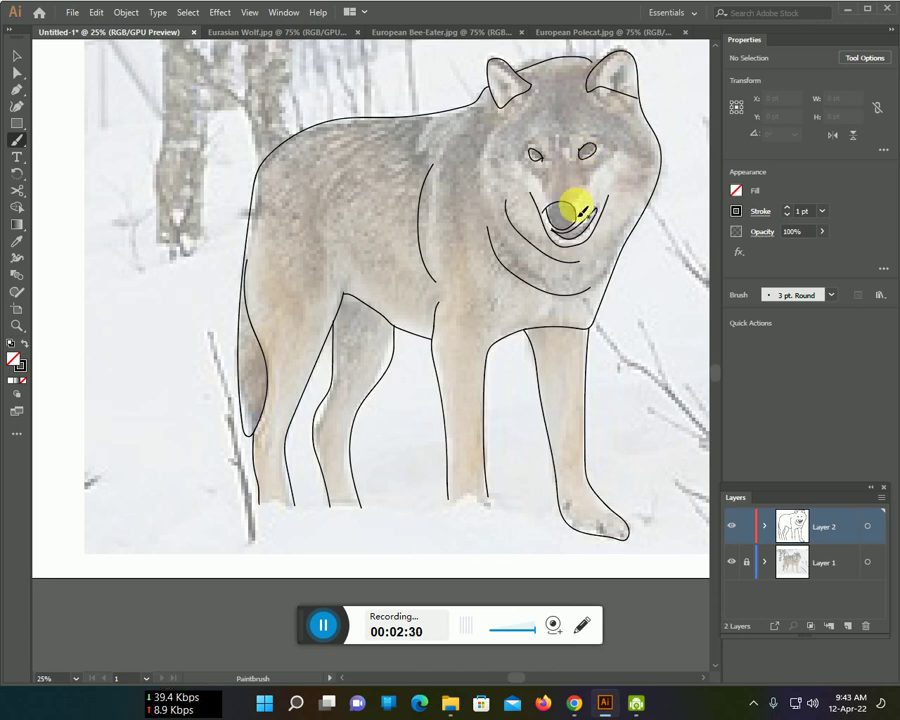
drag(584, 201, 547, 200)
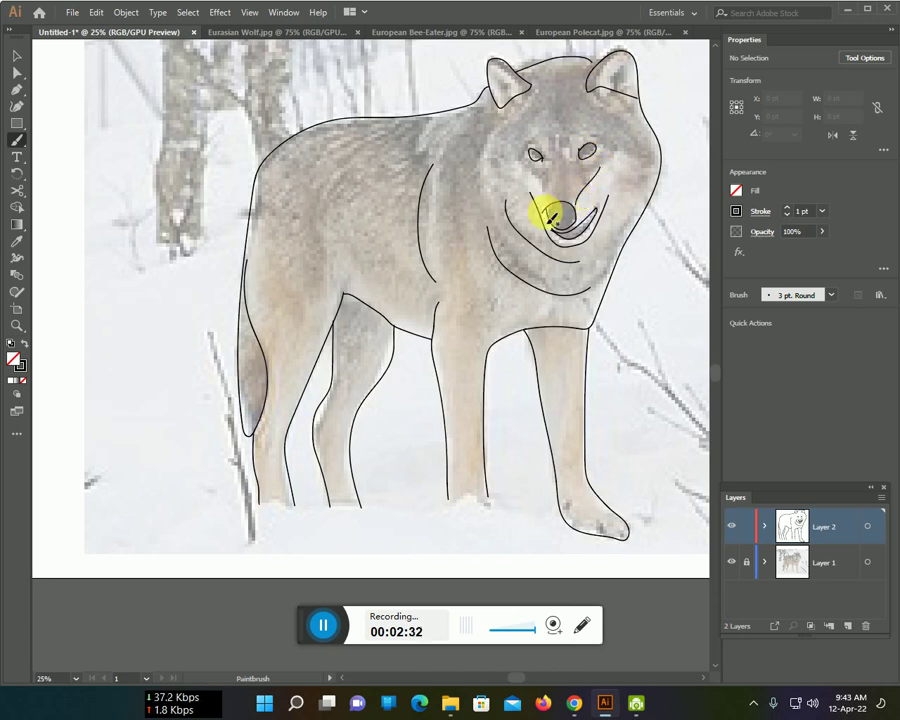
scroll(530, 180, up, 2)
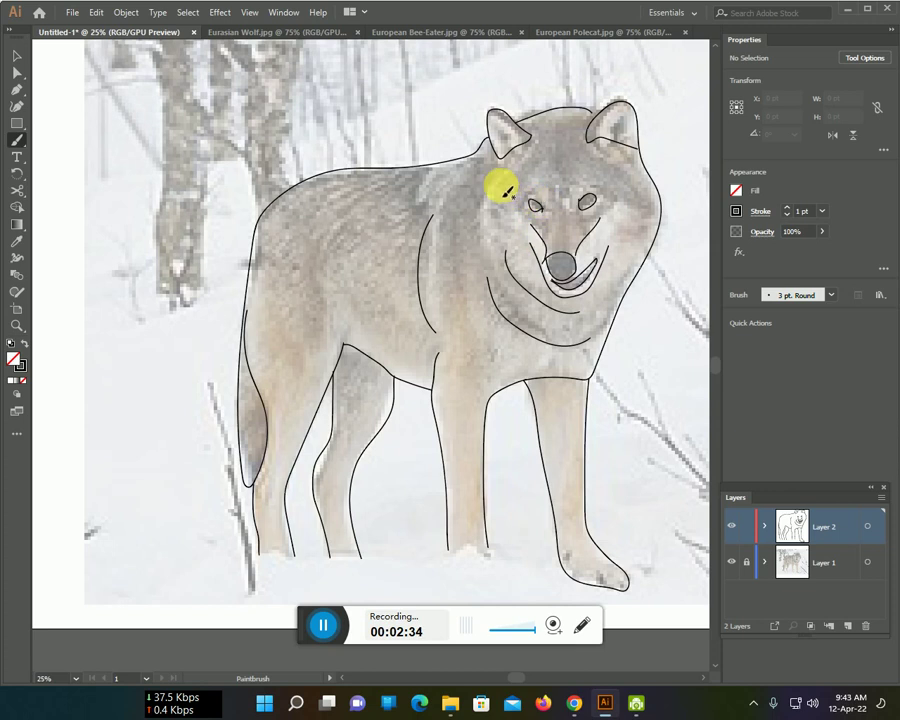
drag(493, 190, 487, 258)
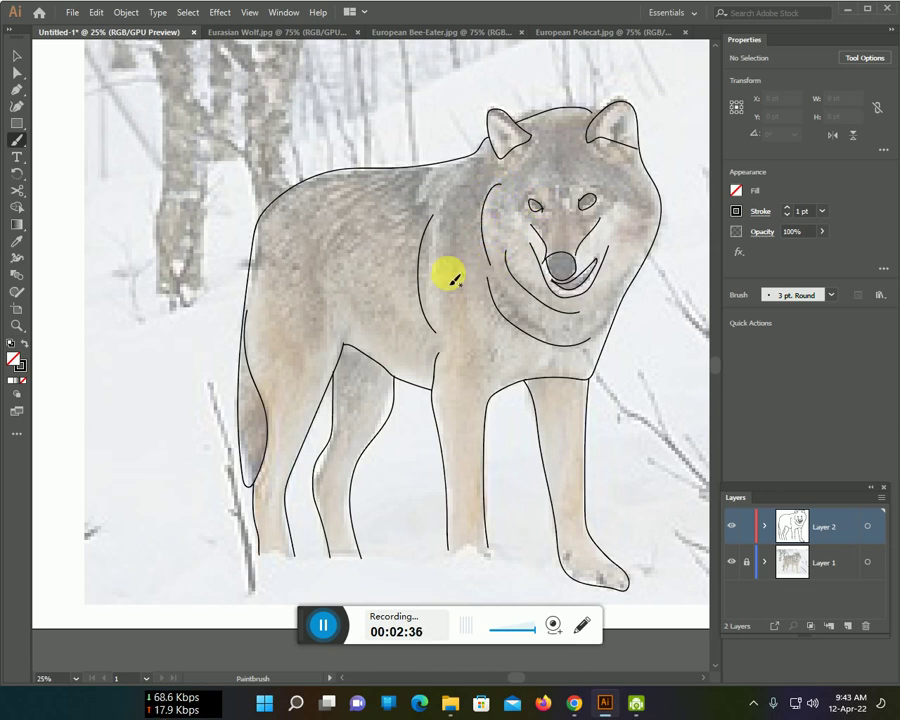
drag(303, 260, 329, 344)
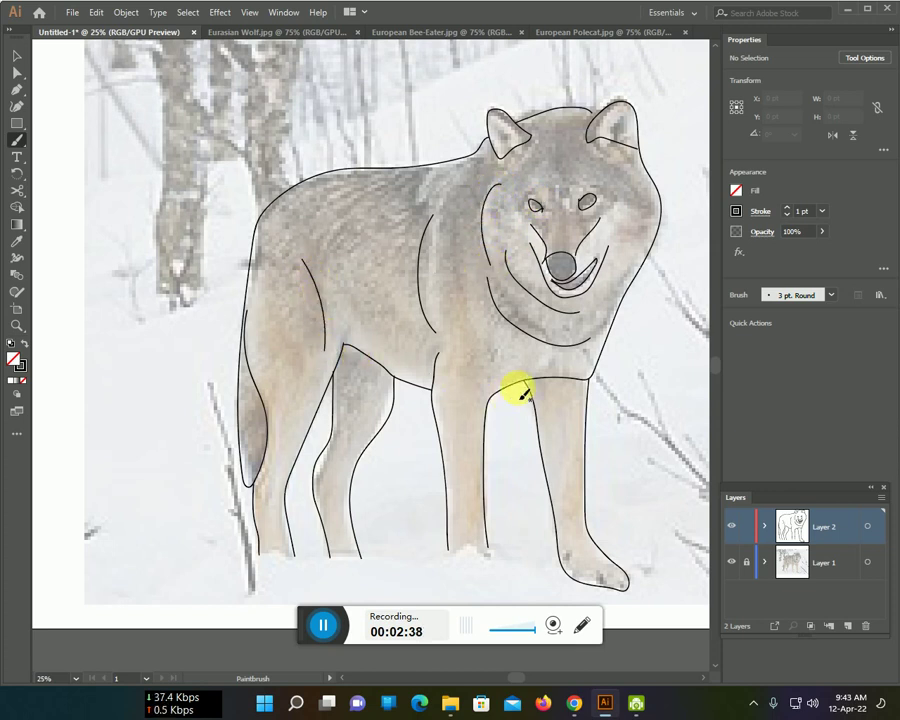
scroll(537, 386, down, 1)
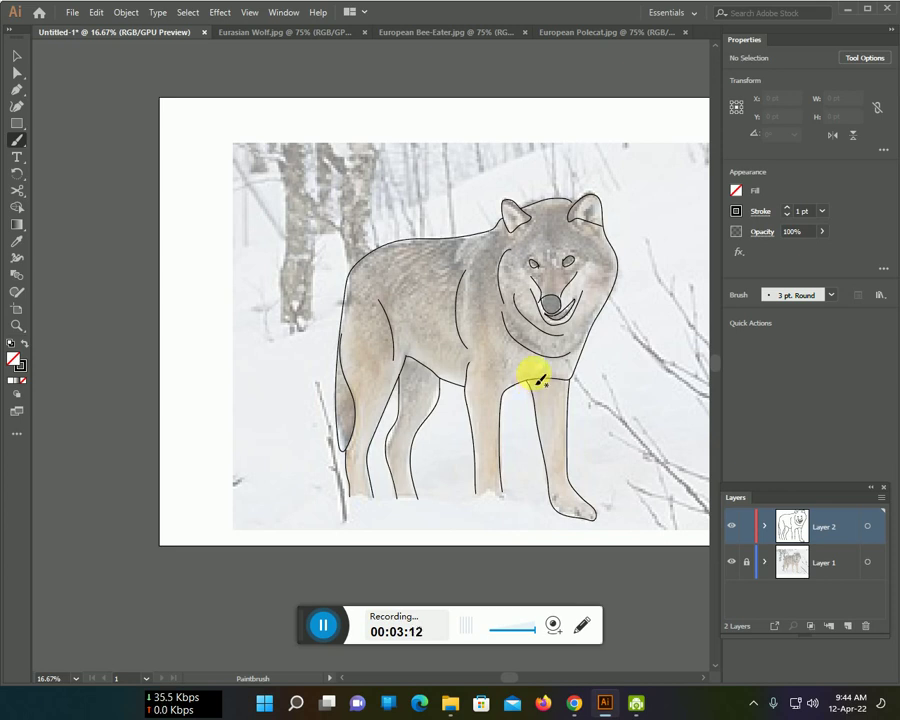
Paint a short detail stroke on the wolf's chest
drag(510, 347, 478, 384)
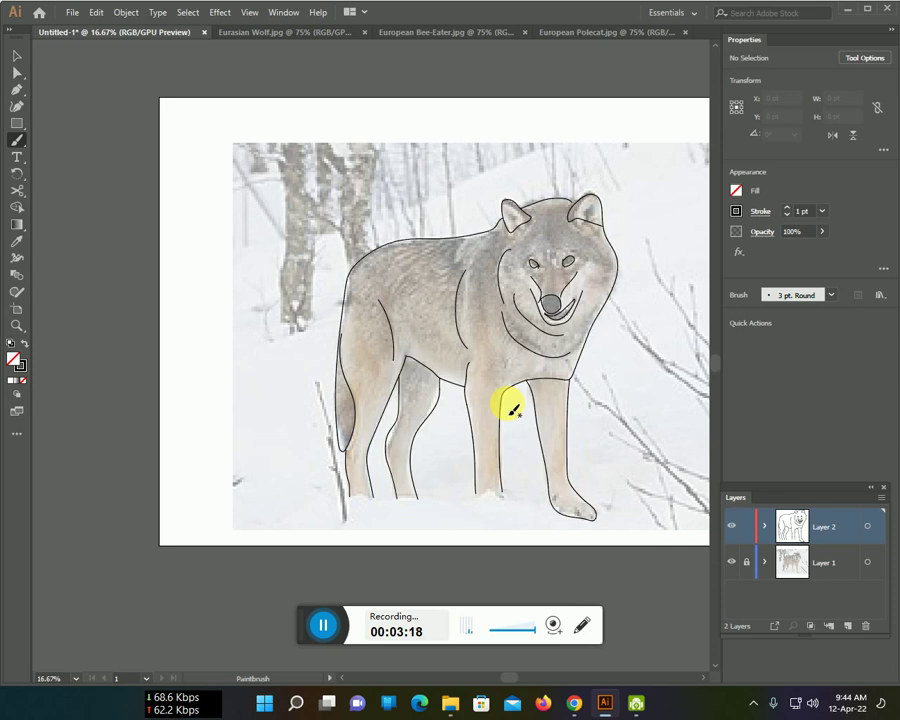
Hide Layer 1 with its eye icon in the Layers panel
click(733, 563)
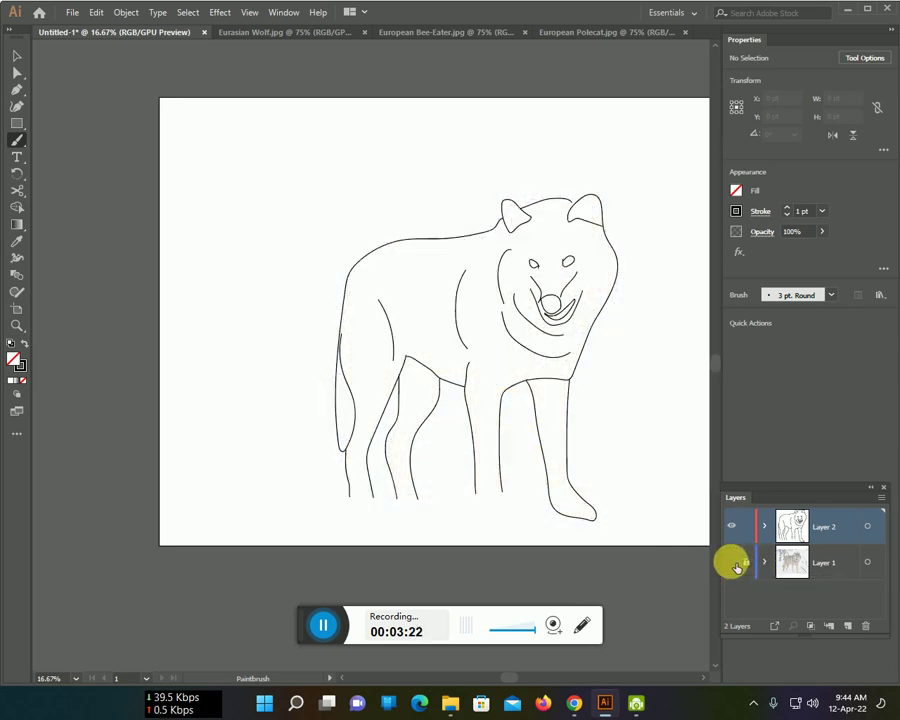